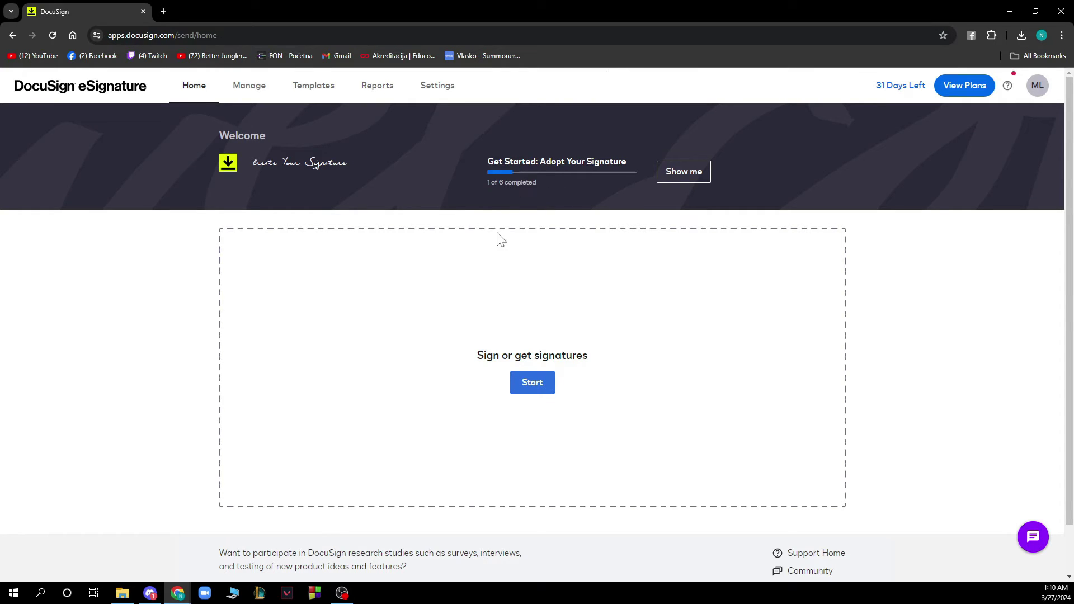
scroll(514, 368, "down", 1)
scroll(499, 363, "up", 1)
Open the Manage tab's envelope Inbox, which shows no activity in six months
left_click(249, 90)
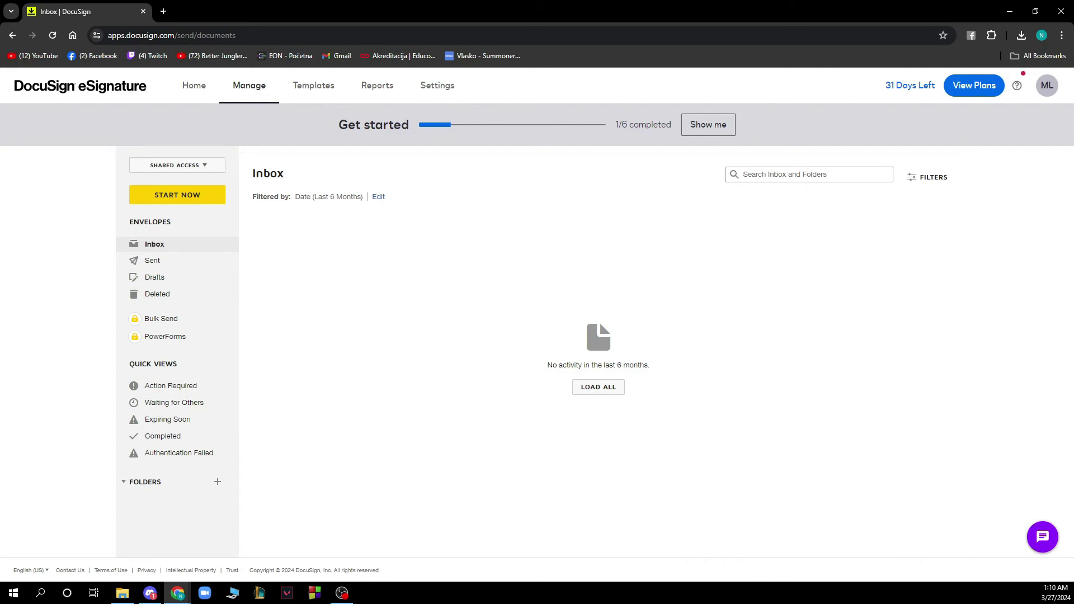
Switch to the Templates page, which lists no templates yet
left_click(319, 109)
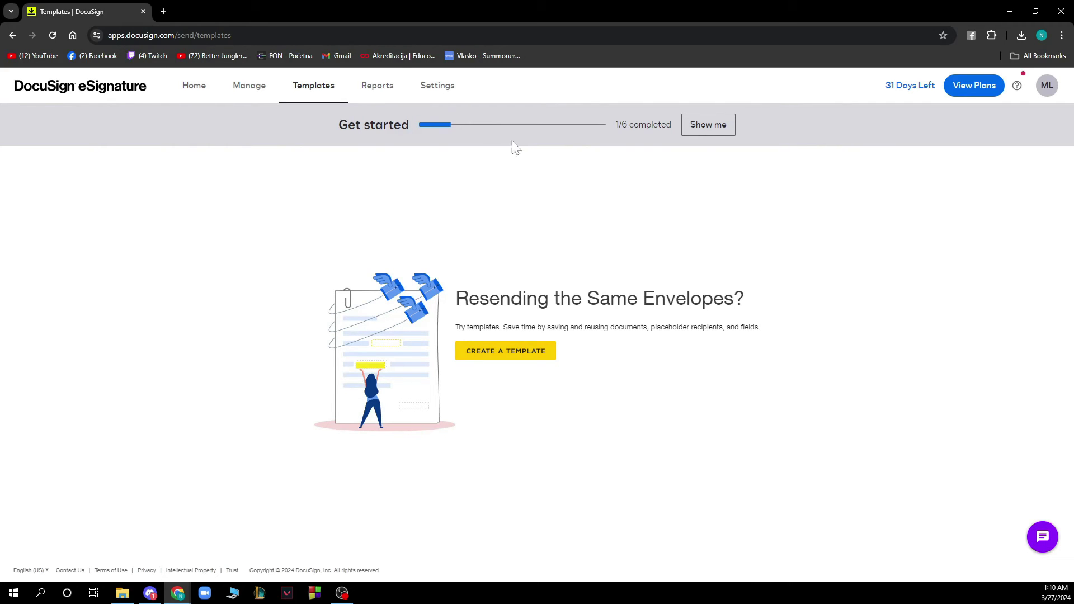
View the Reports Administrator dashboard showing no envelope usage or success results
left_click(372, 91)
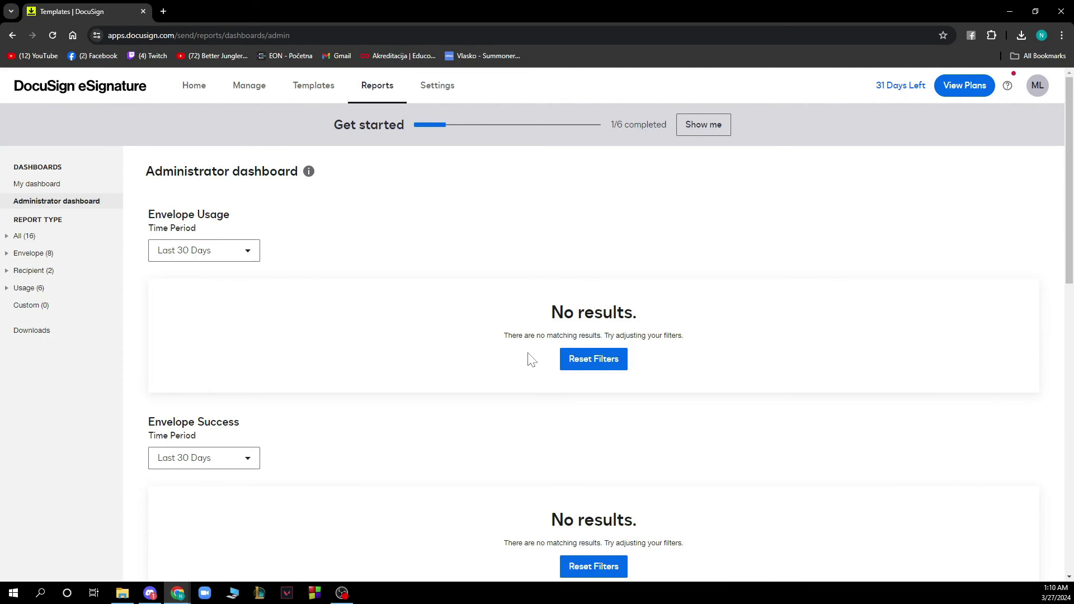
scroll(486, 354, "down", 3)
scroll(477, 360, "up", 3)
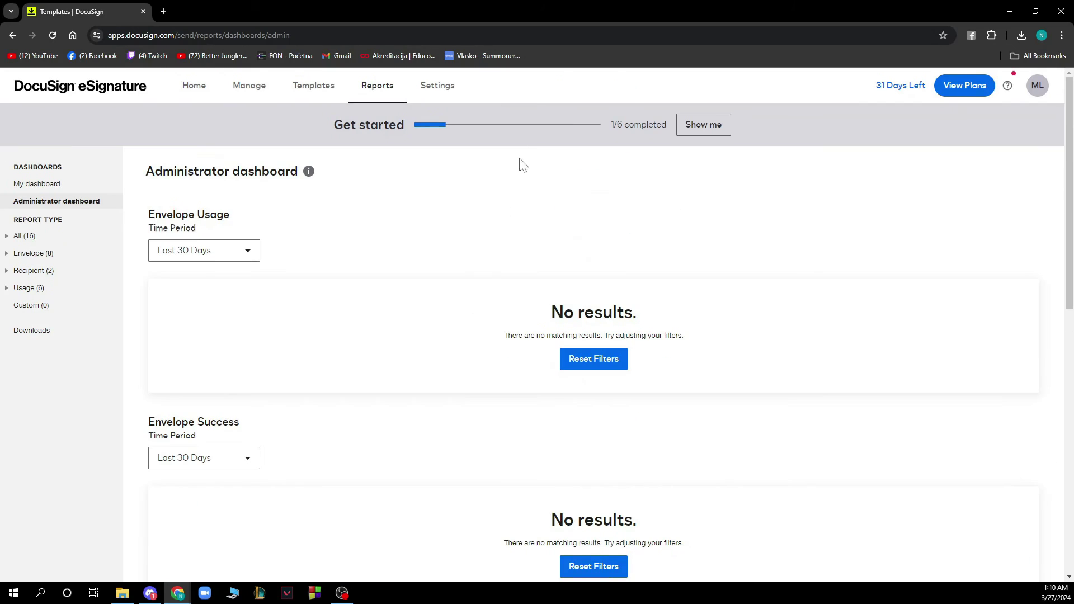